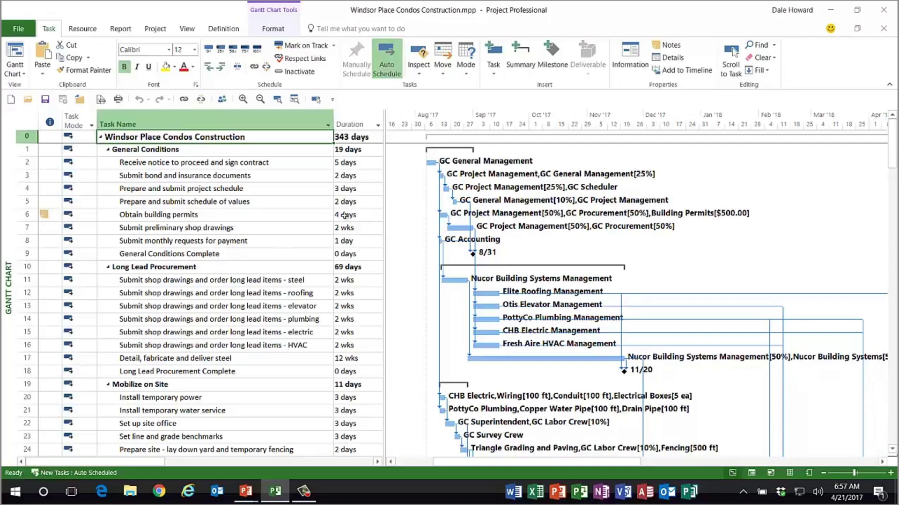
Insert a Marked column before the Duration column.
right_click(354, 124)
click(418, 208)
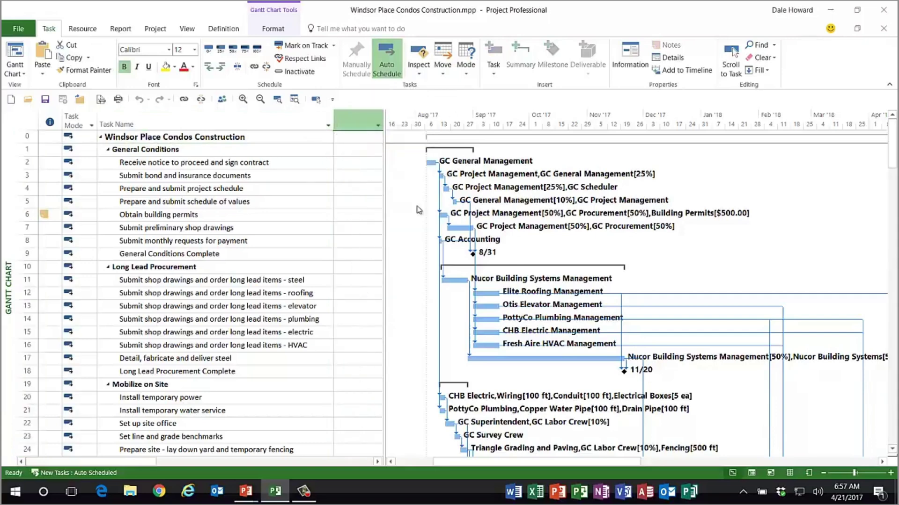
text(Marked)
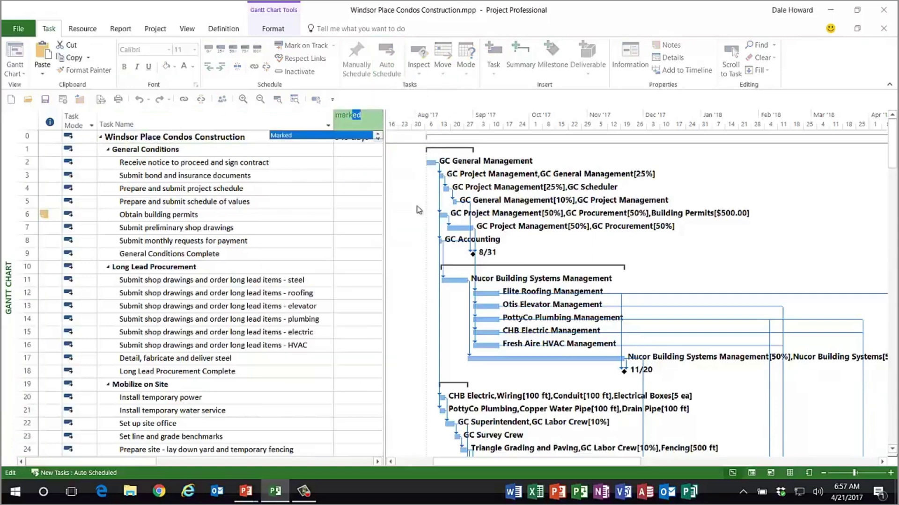
key(Return)
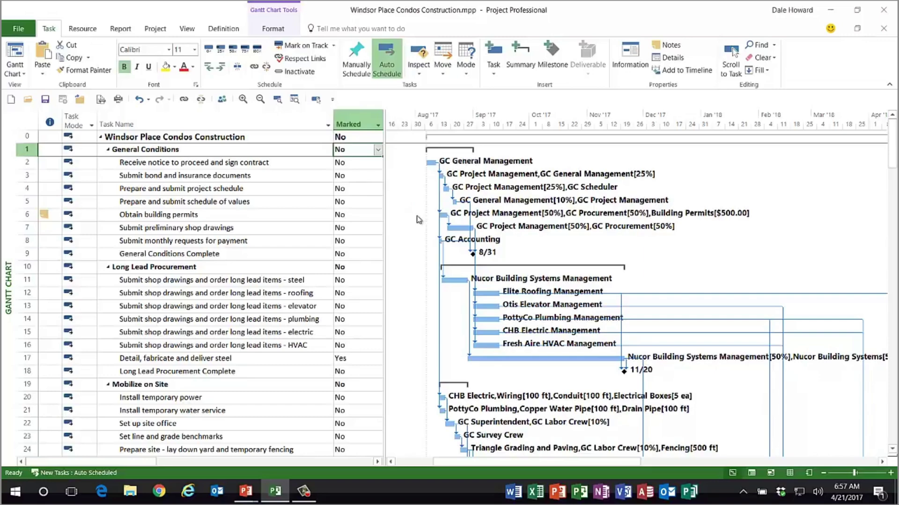
Set Marked to Yes for tasks 17, 53 and 54.
scroll(407, 246, down, 1)
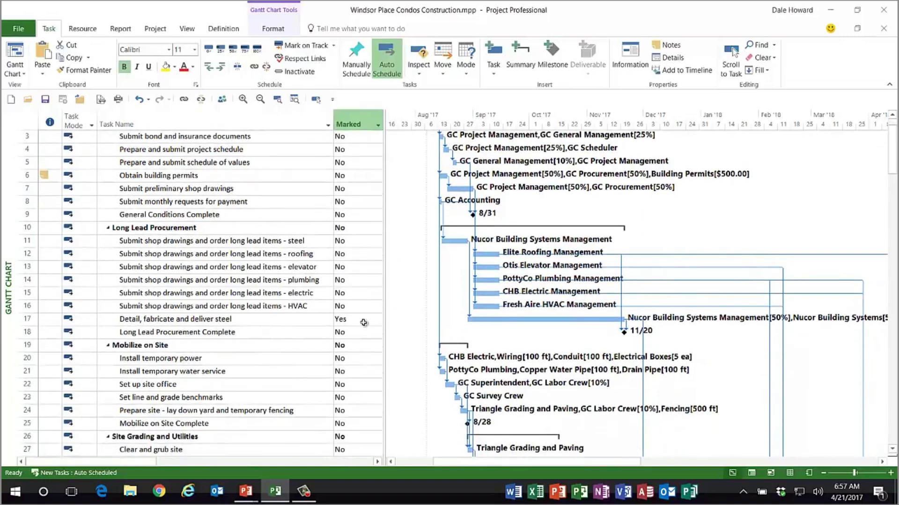
click(360, 321)
scroll(440, 300, down, 3)
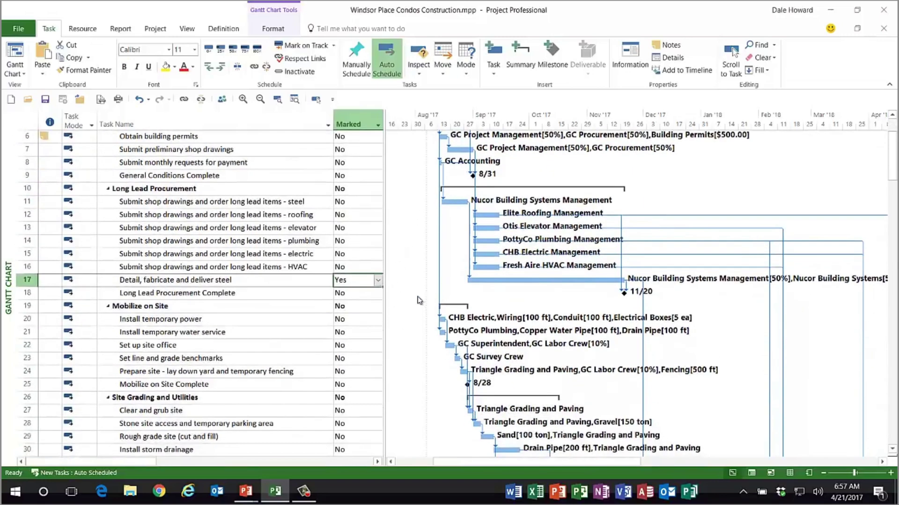
scroll(419, 300, down, 5)
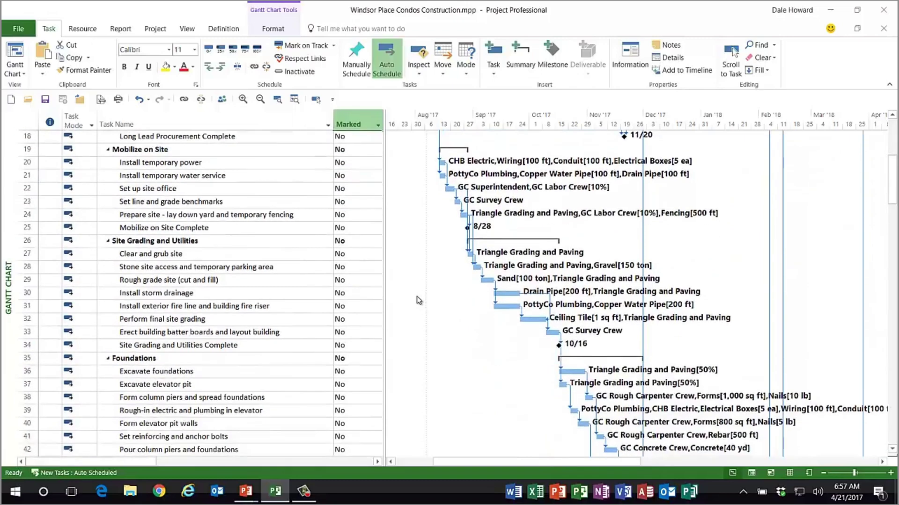
scroll(418, 300, down, 4)
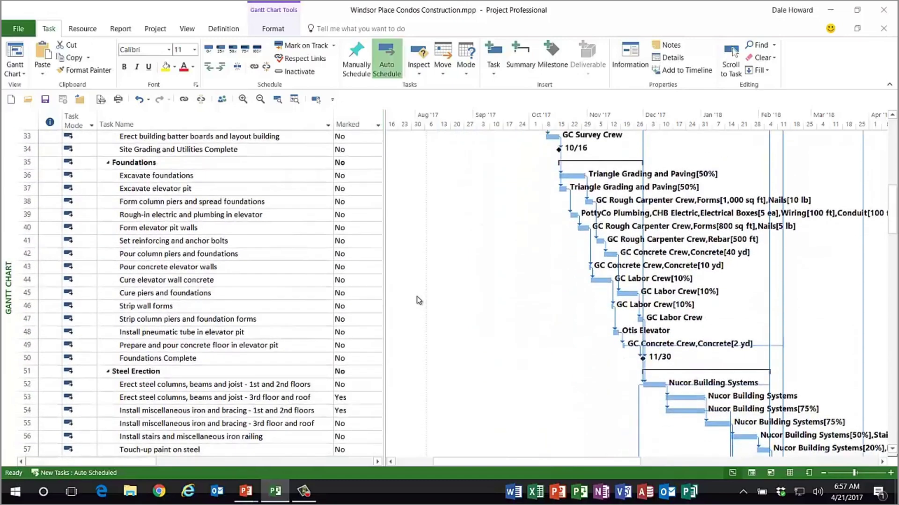
click(364, 320)
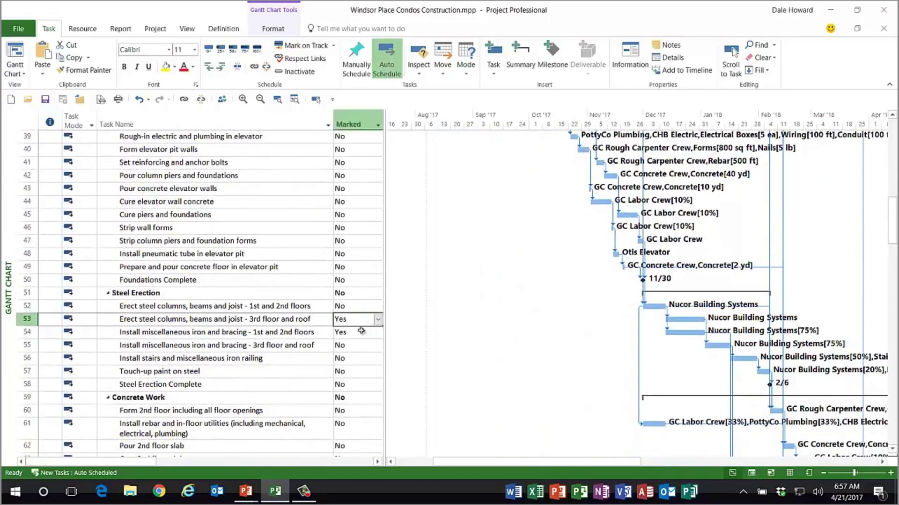
click(364, 333)
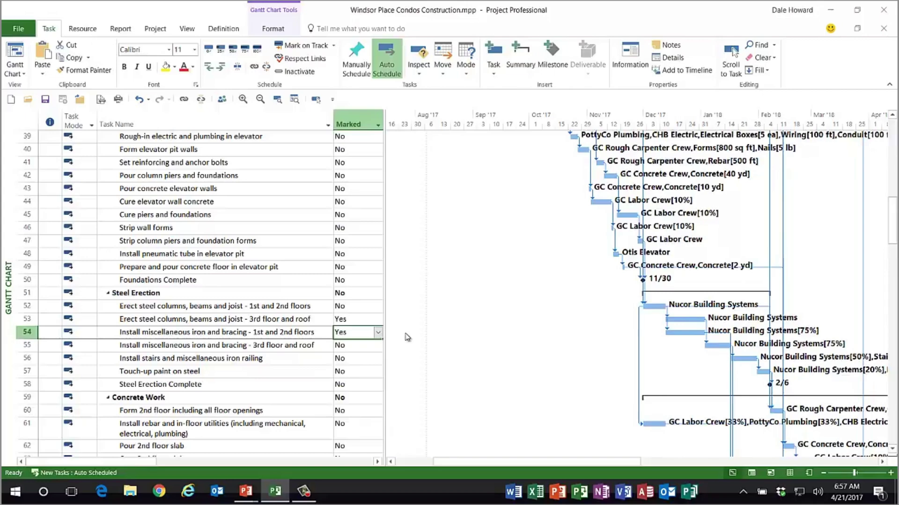
scroll(437, 312, up, 13)
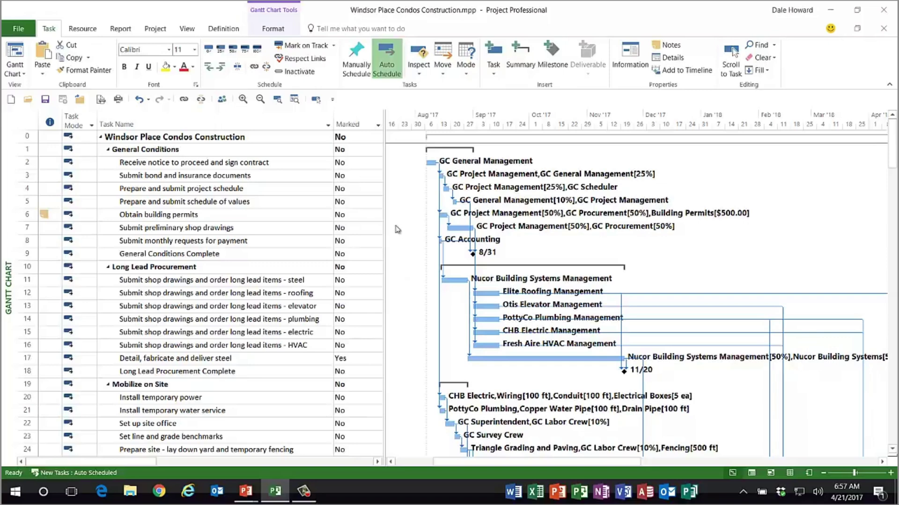
Hide the Marked column so Duration returns beside Task Name, and show the Gantt Chart Format commands.
right_click(354, 122)
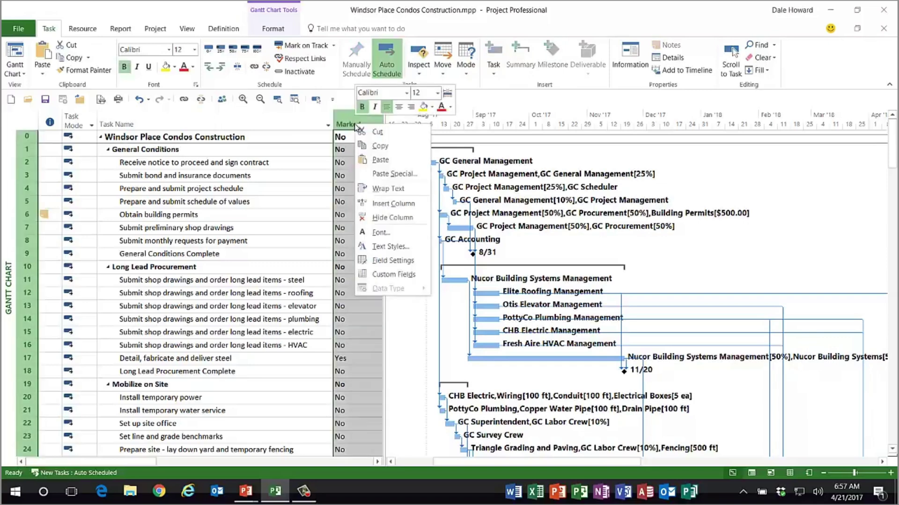
click(402, 217)
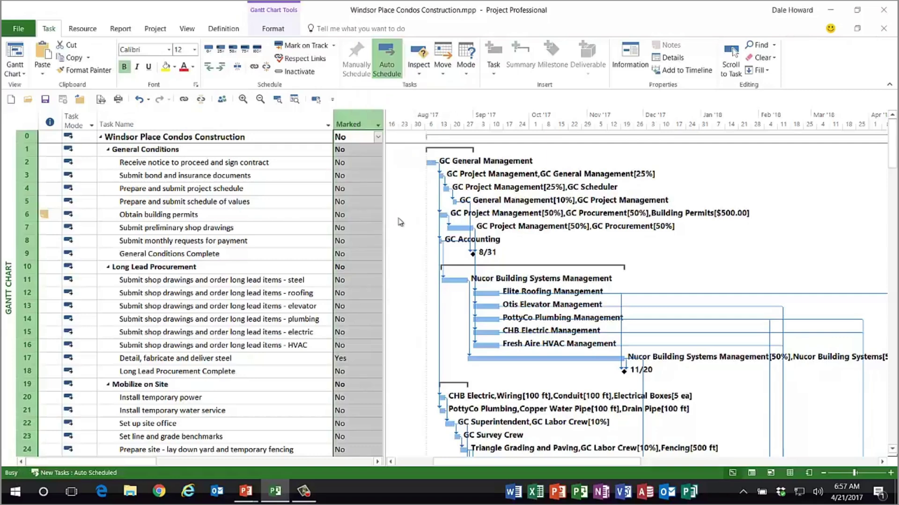
click(248, 137)
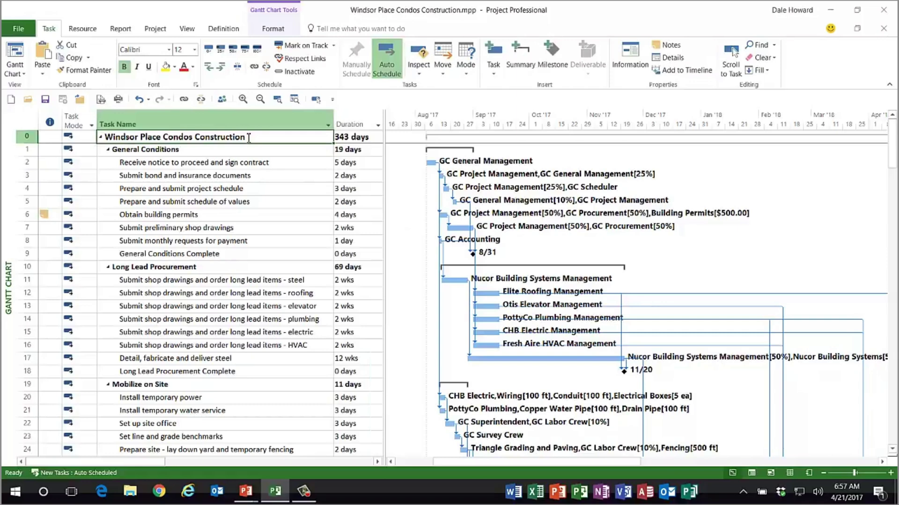
click(273, 29)
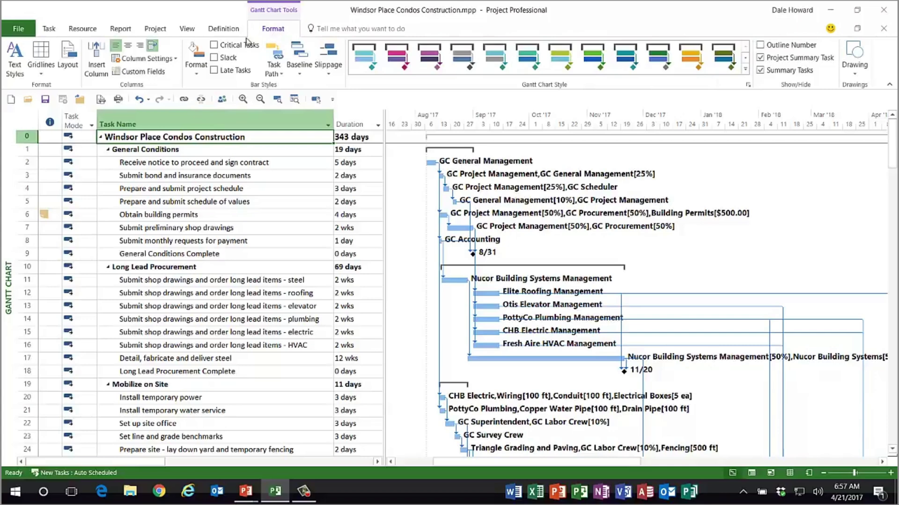
Give the Marked Tasks text style a light green background, then check rows 17, 53 and 54.
click(13, 61)
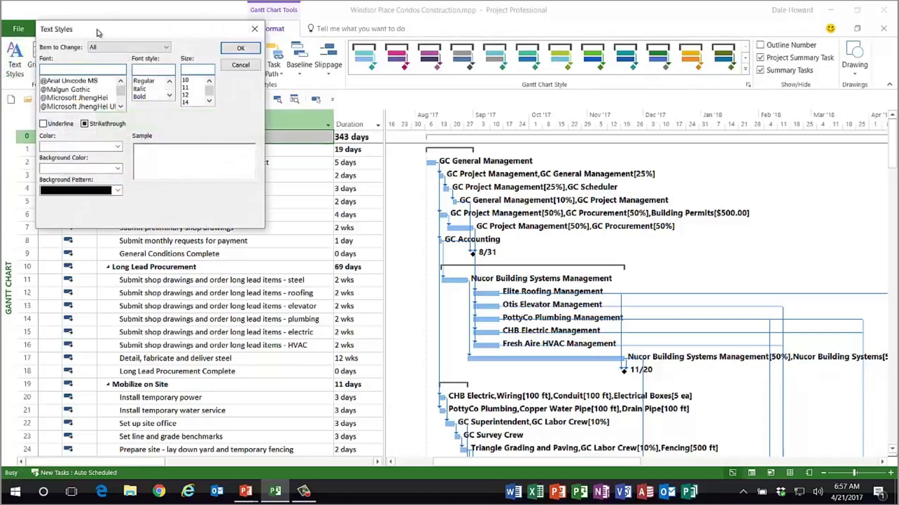
drag(97, 29, 338, 53)
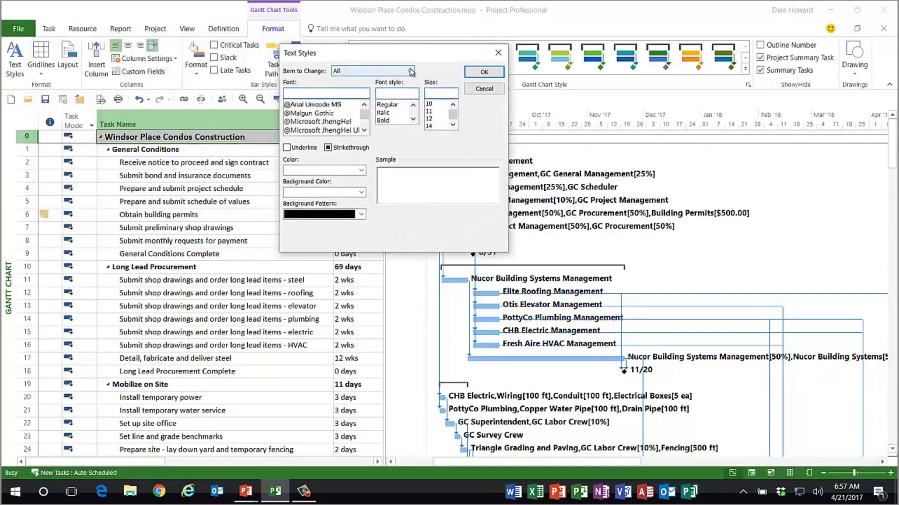
click(412, 72)
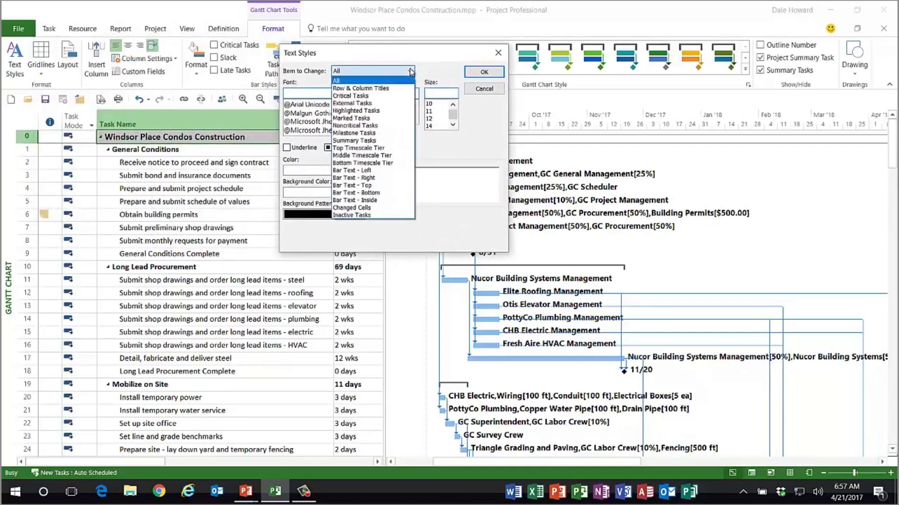
click(379, 119)
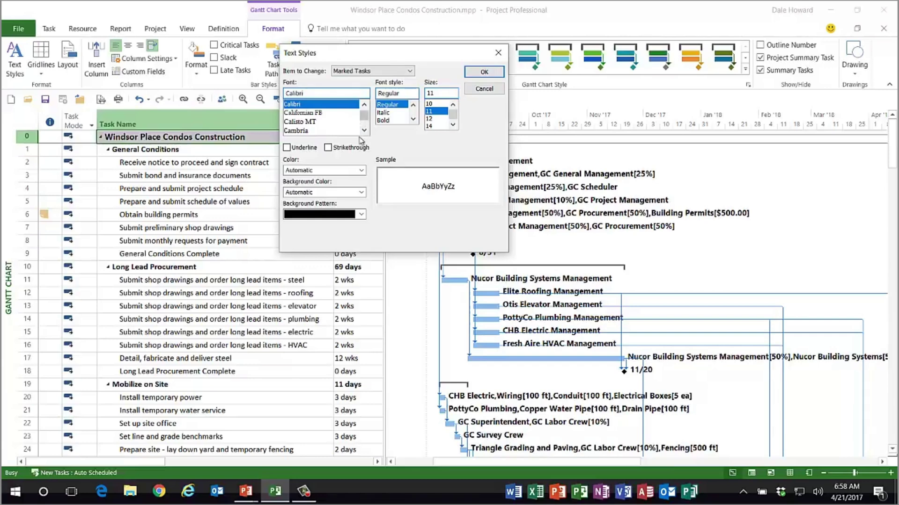
click(362, 194)
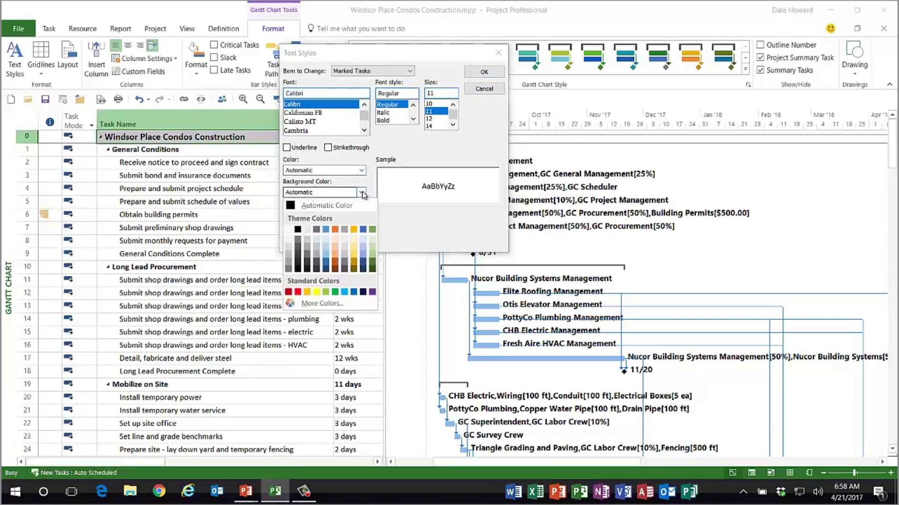
click(326, 292)
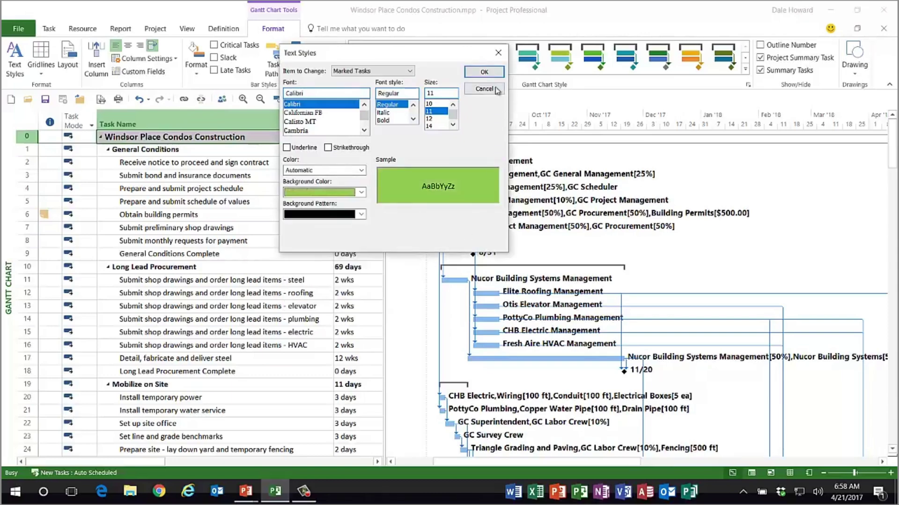
click(484, 72)
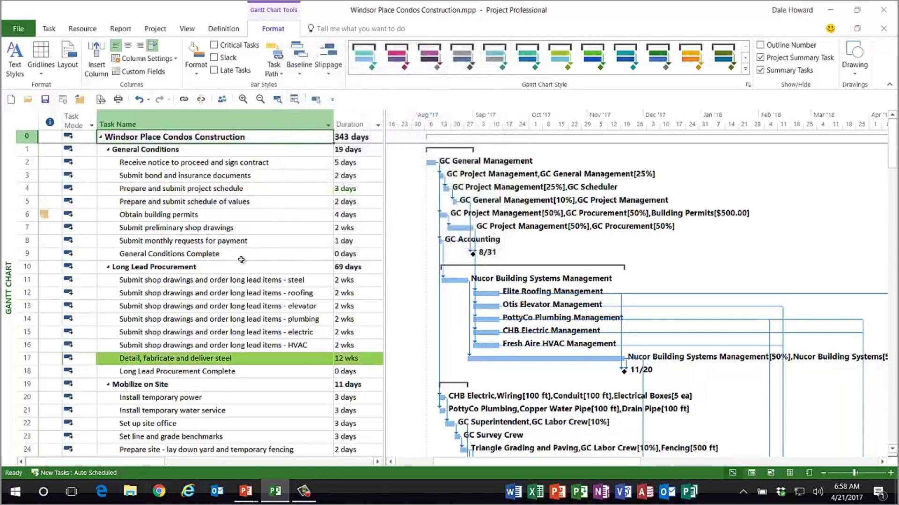
scroll(241, 259, down, 4)
scroll(241, 260, down, 7)
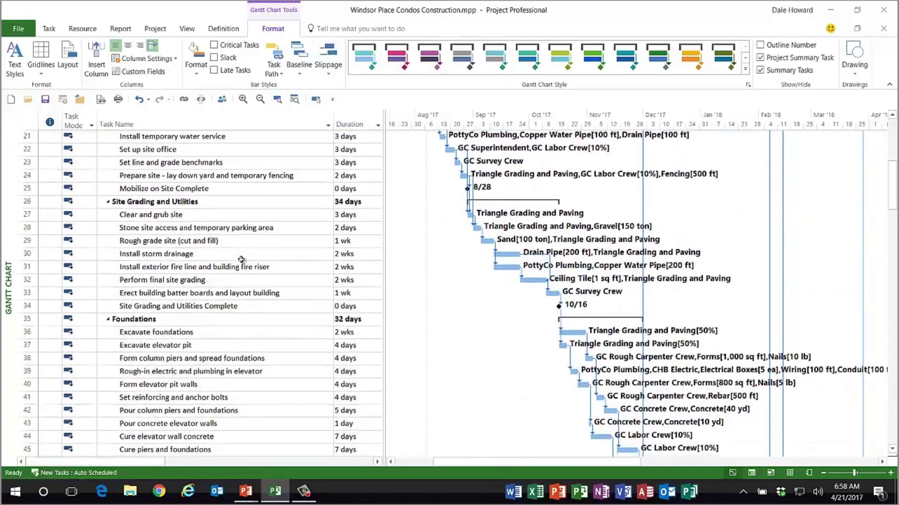
scroll(241, 260, down, 1)
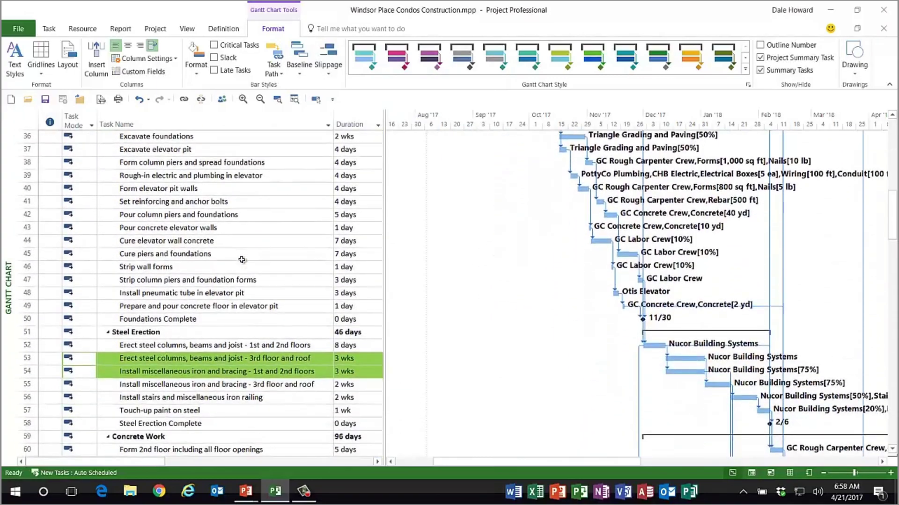
scroll(242, 259, up, 12)
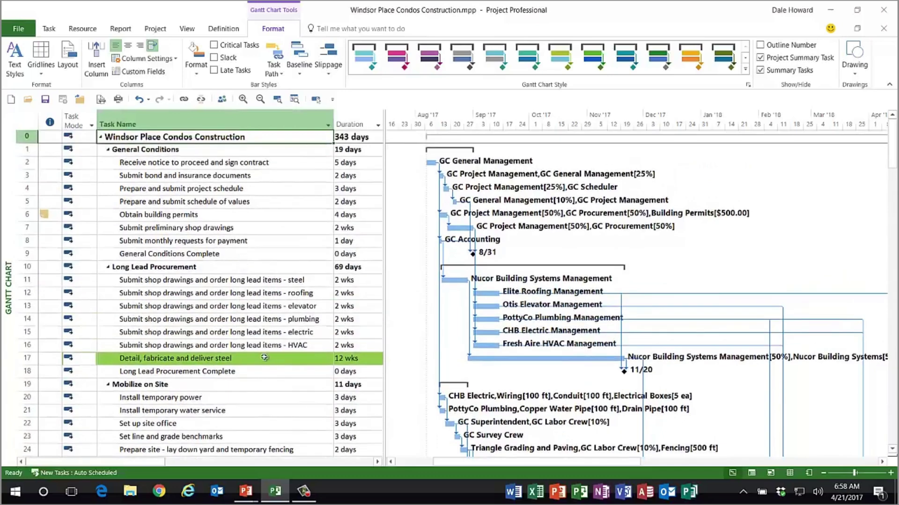
Add a new bar style named 'Important Task' in Bar Styles.
double_click(418, 301)
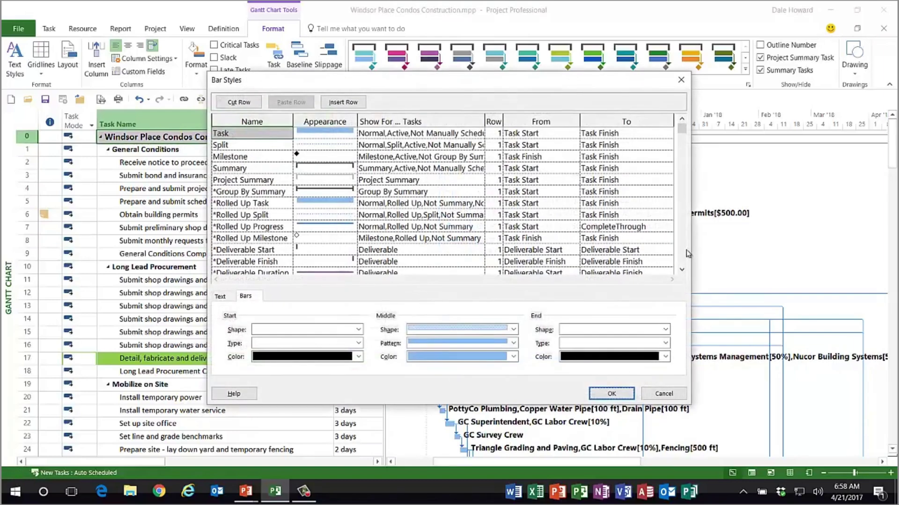
scroll(684, 250, down, 8)
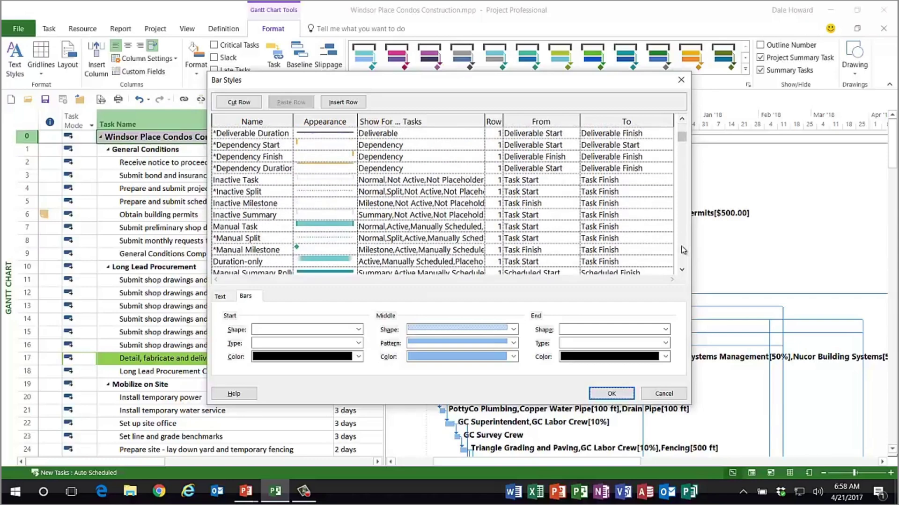
scroll(684, 250, down, 4)
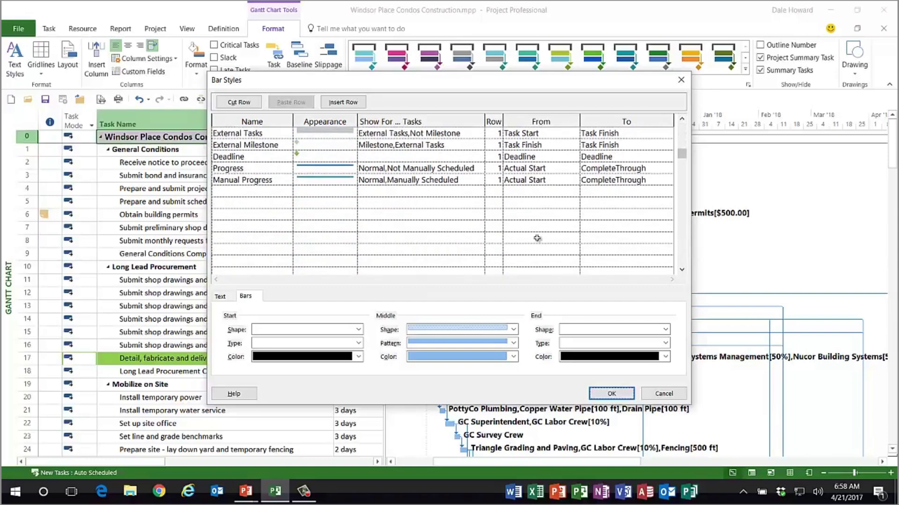
click(259, 192)
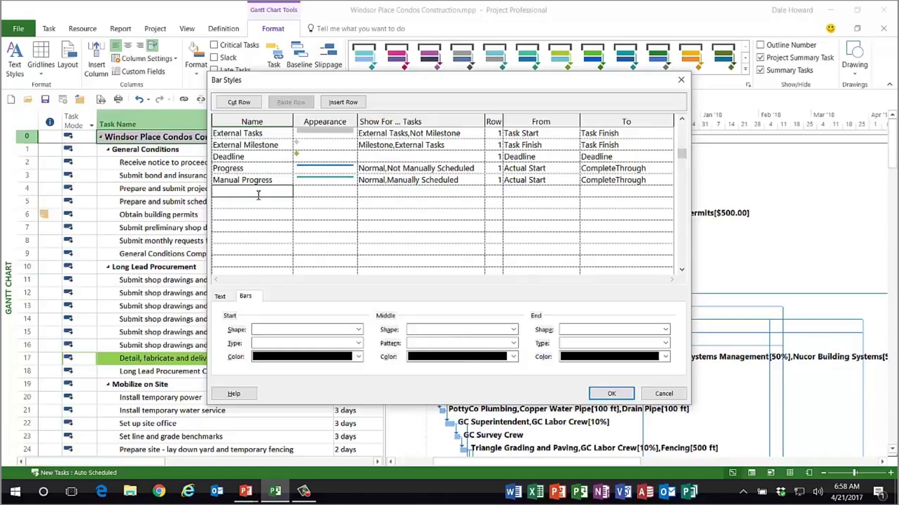
text(Important Task)
key(Tab)
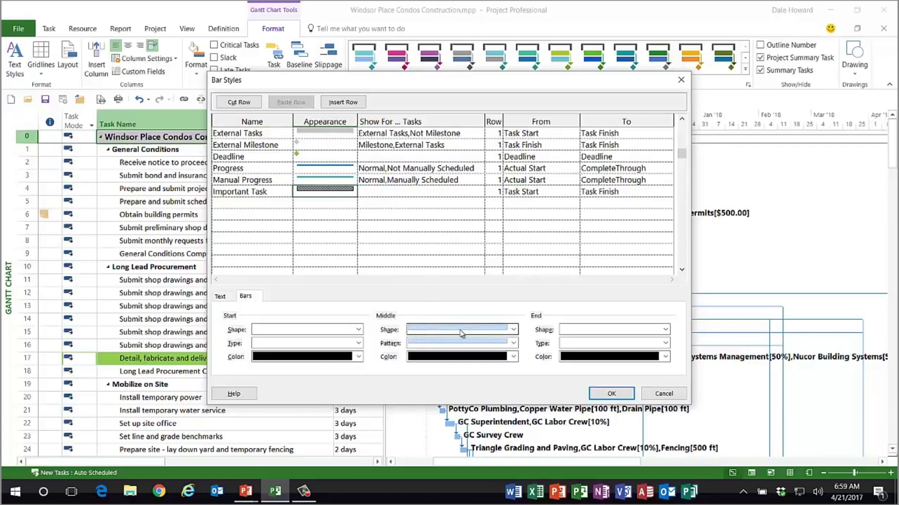
Give Important Task a solid light green middle bar, shown for Marked tasks, and apply.
click(514, 343)
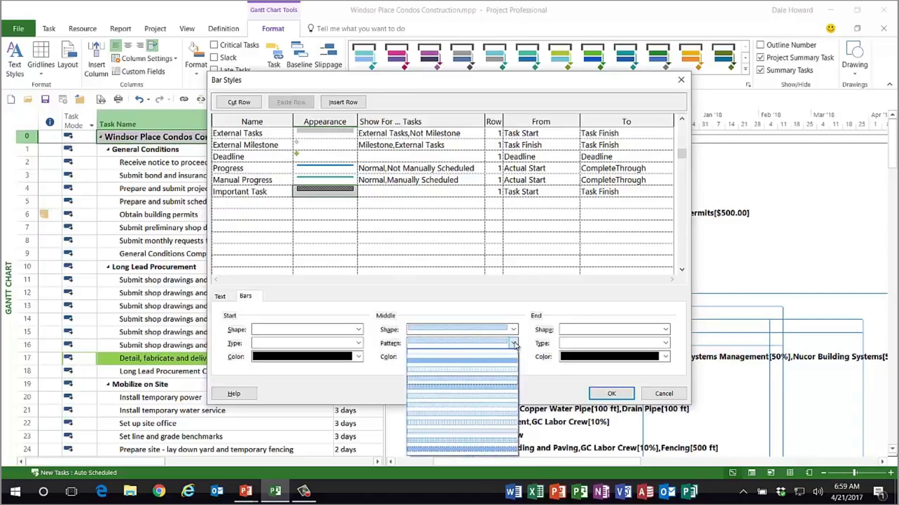
click(484, 363)
click(514, 357)
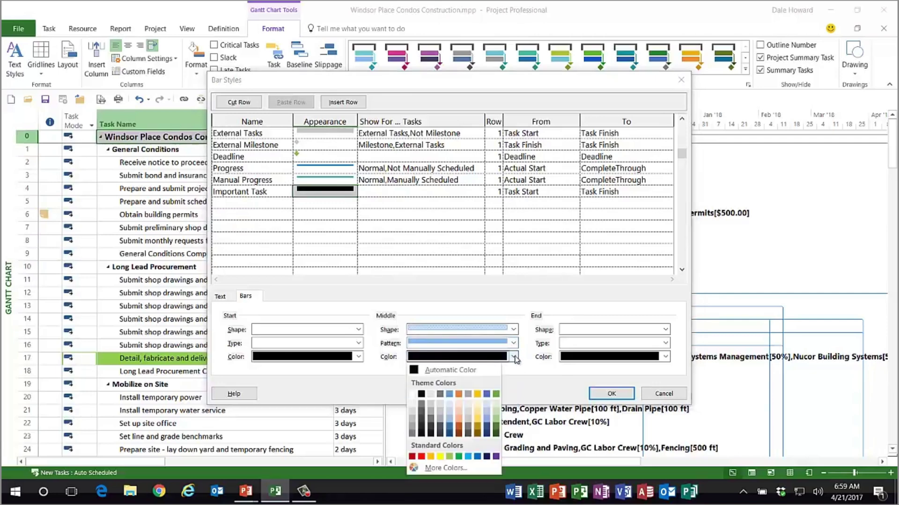
click(447, 459)
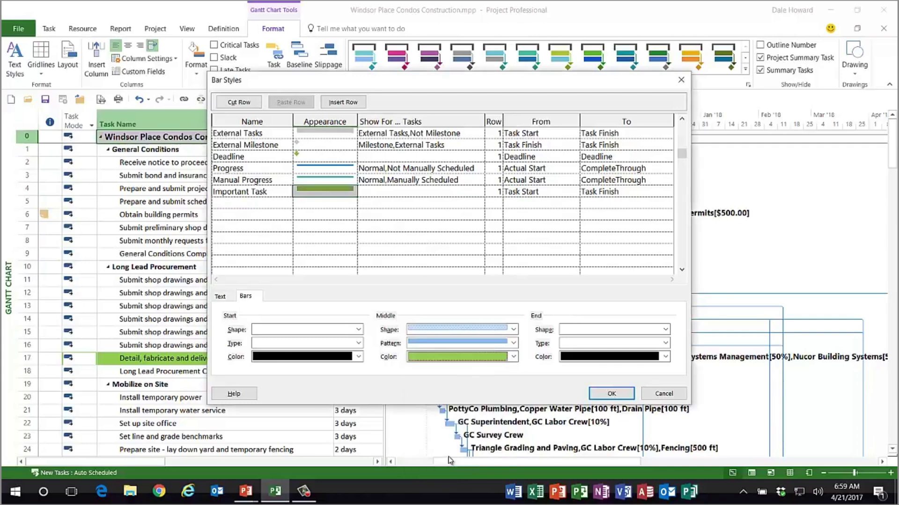
click(423, 193)
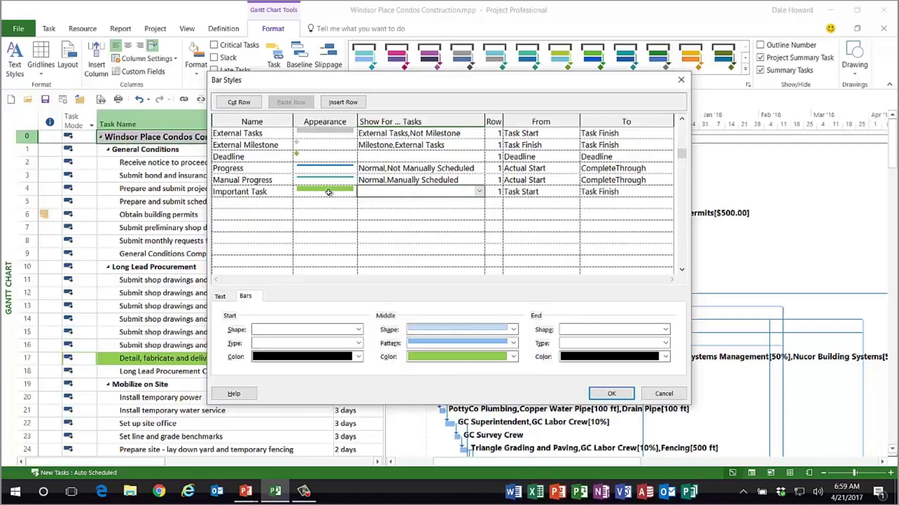
click(479, 192)
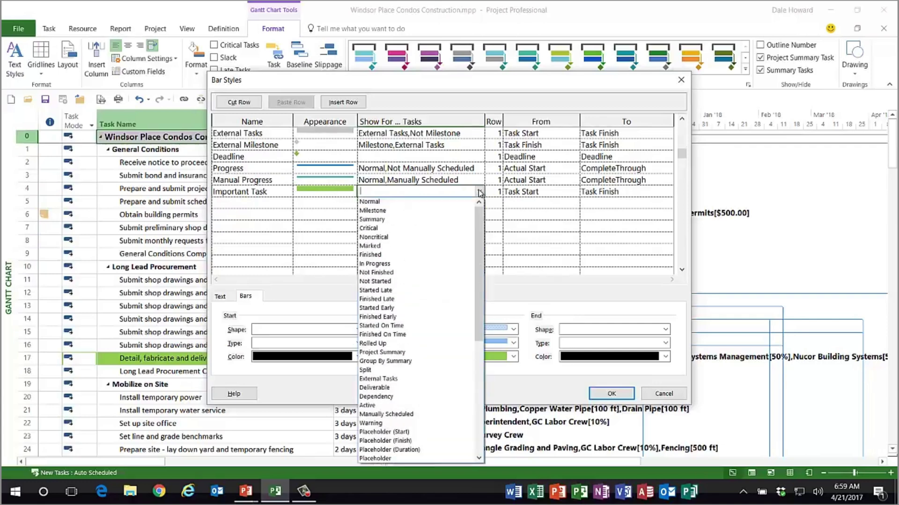
click(386, 247)
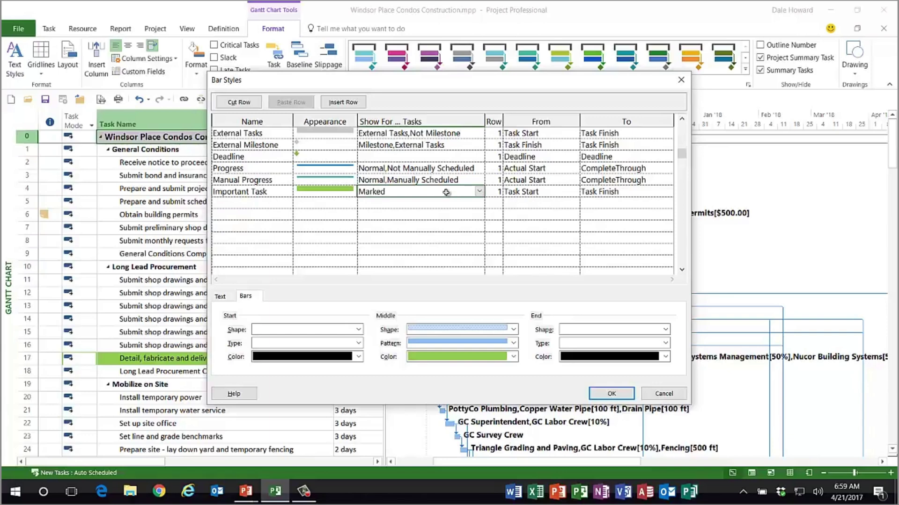
click(611, 394)
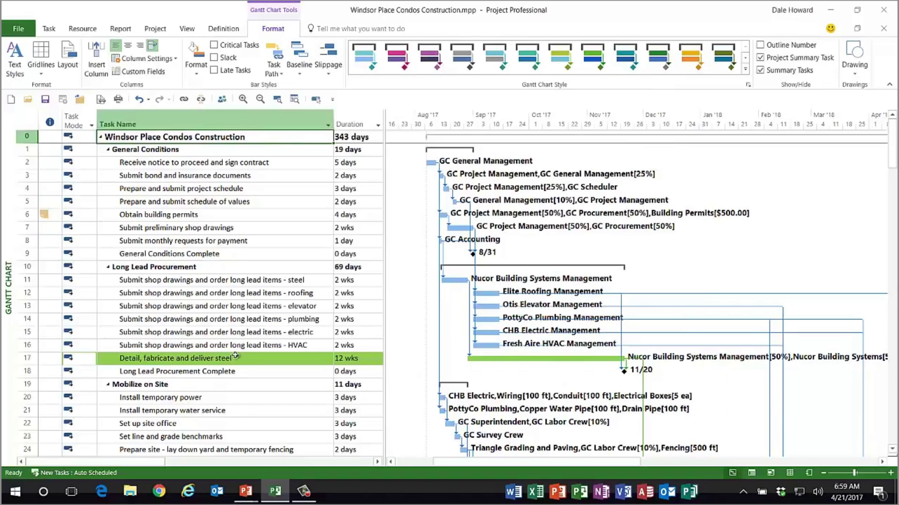
scroll(241, 352, down, 2)
scroll(241, 351, down, 5)
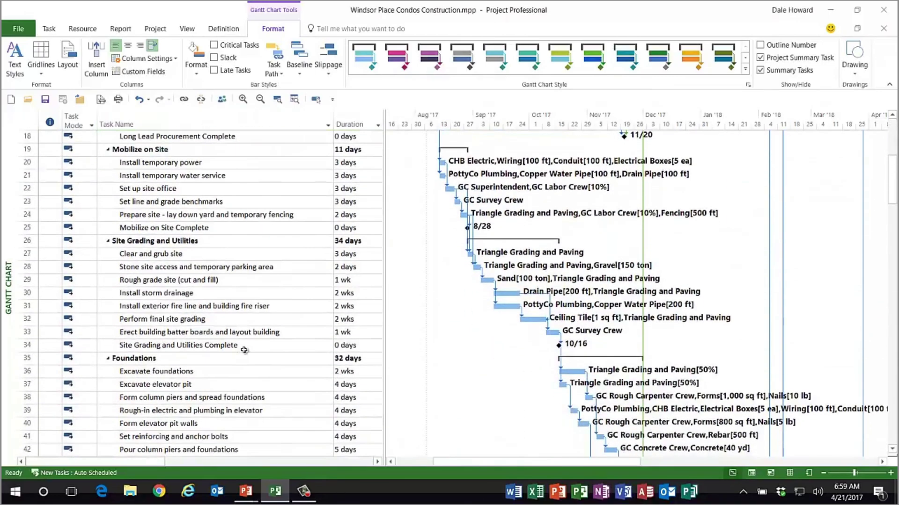
scroll(244, 350, down, 6)
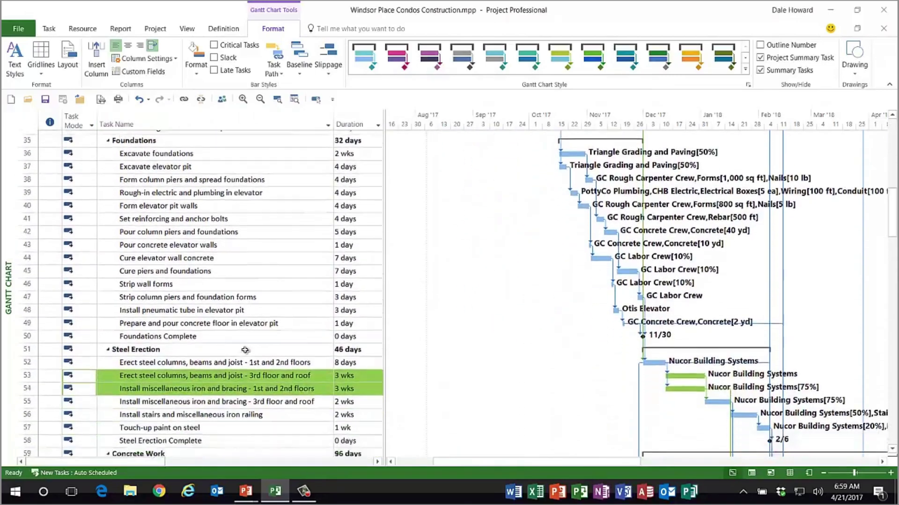